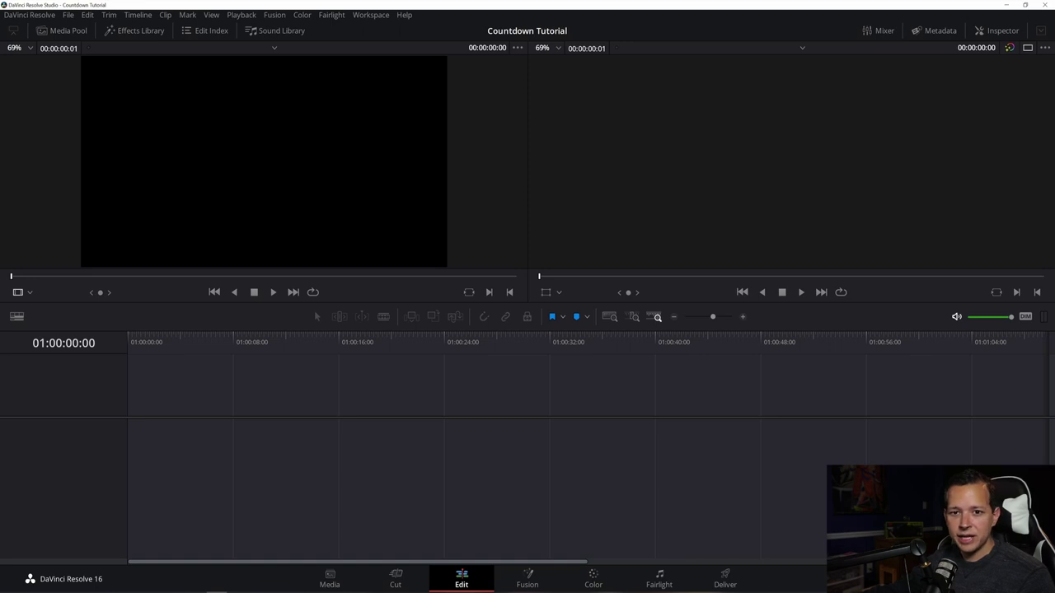
- Drop a Text+ title at the timeline start and stretch it to about 5 minutes 1 second
key("shift+9")
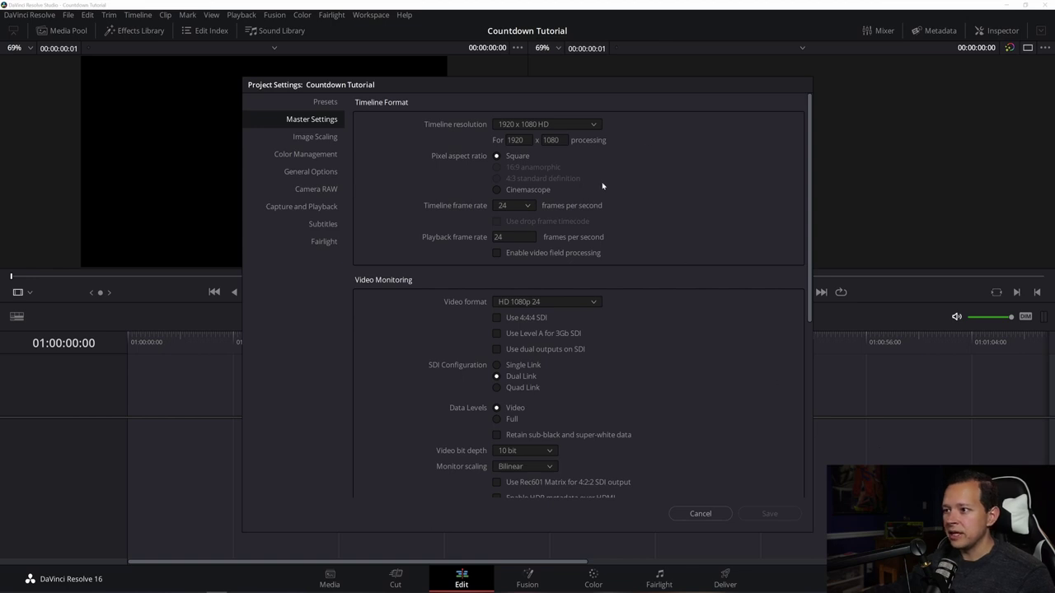
left_click(700, 513)
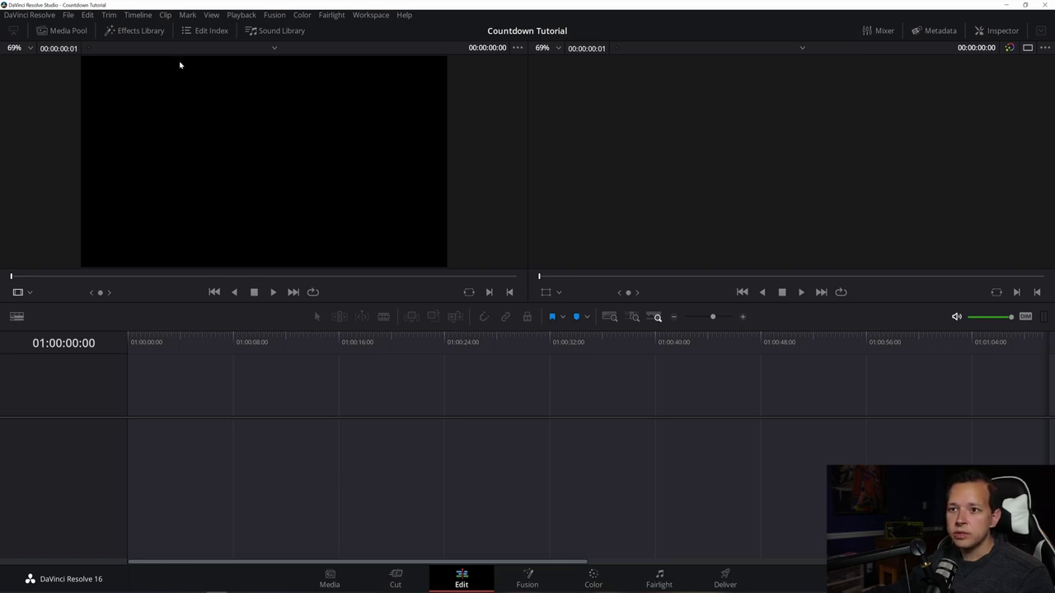
left_click(156, 32)
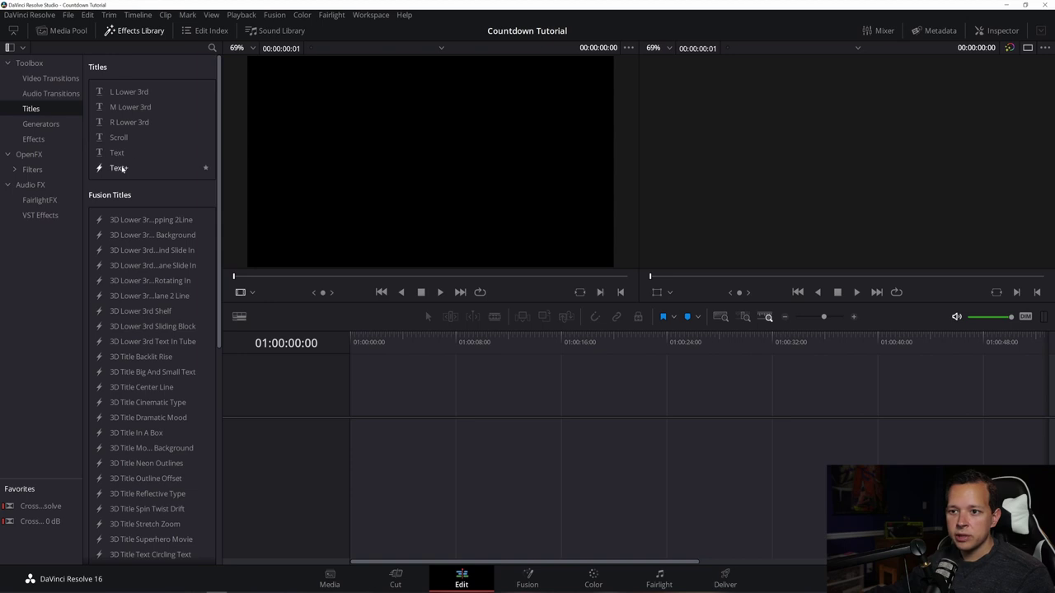
left_click_drag(122, 168, 356, 409)
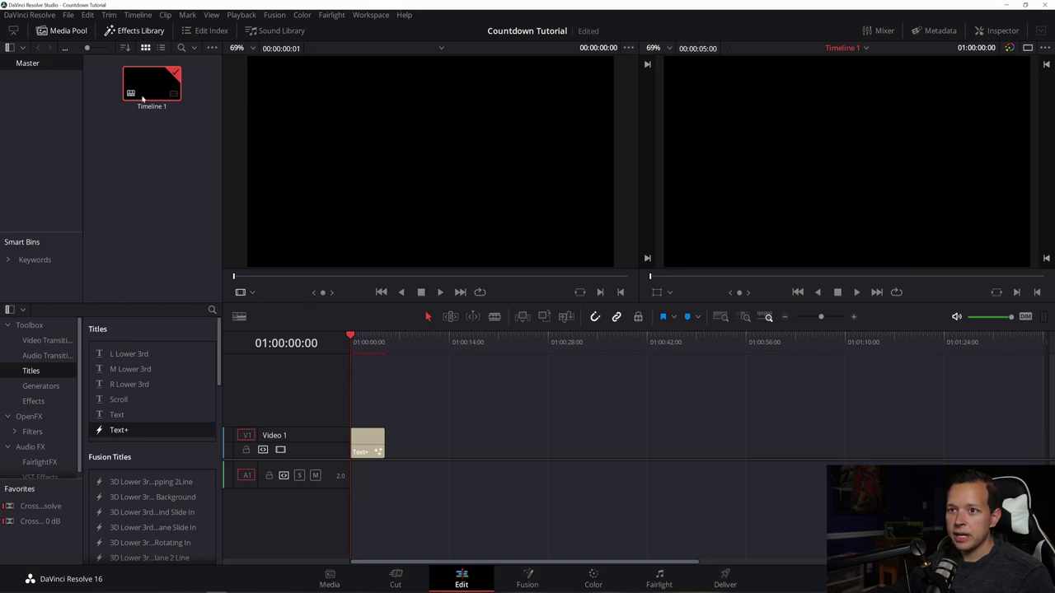
left_click(134, 31)
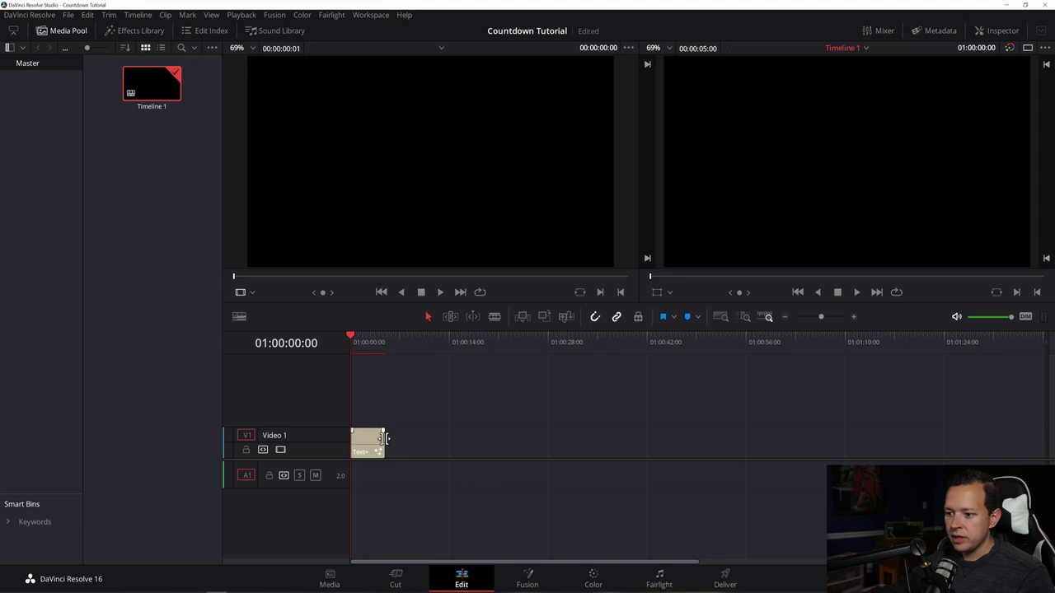
left_click_drag(384, 438, 756, 458)
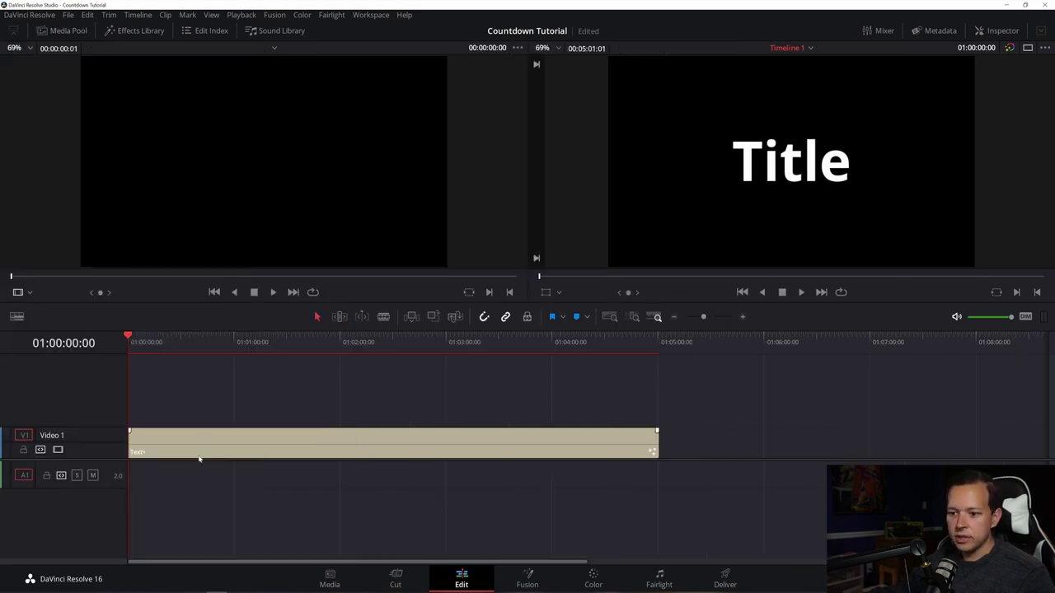
- Switch the Text+ Styled Text to TimeCode and scrub to confirm the timecode counts up
left_click(201, 448)
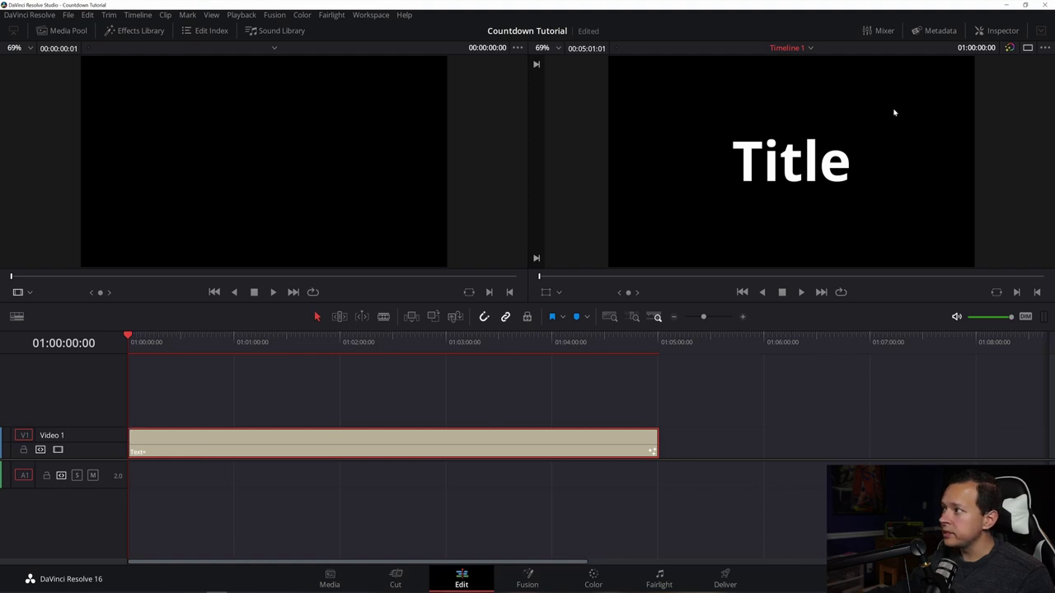
left_click(1001, 31)
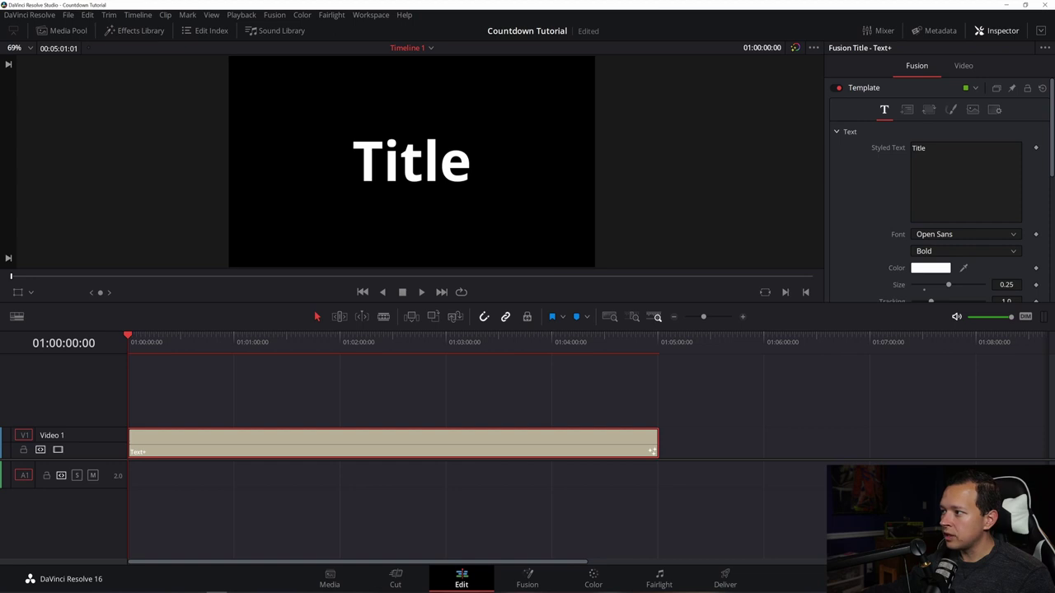
right_click(976, 177)
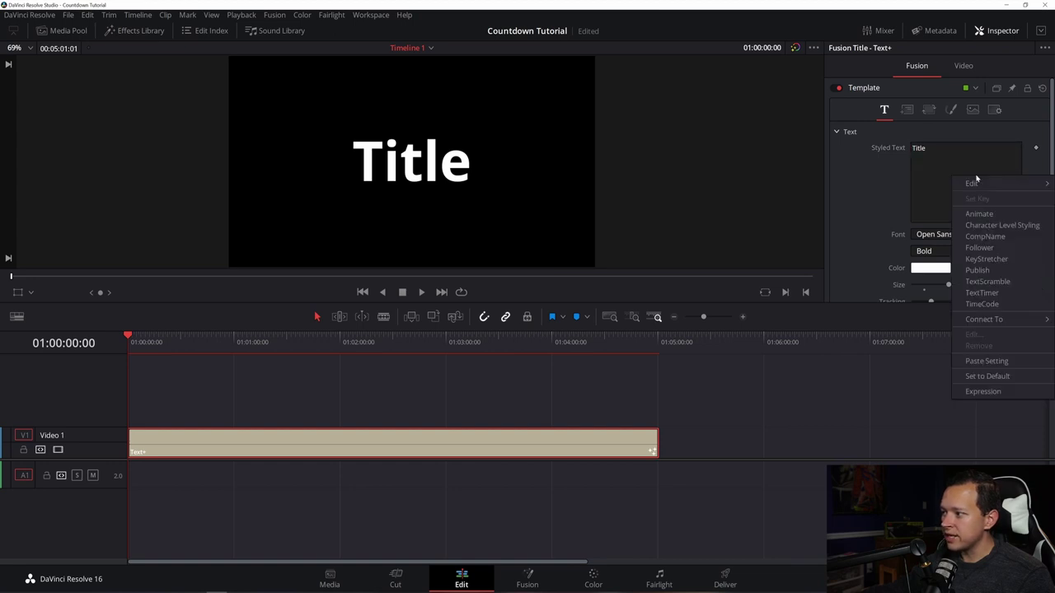
left_click(981, 304)
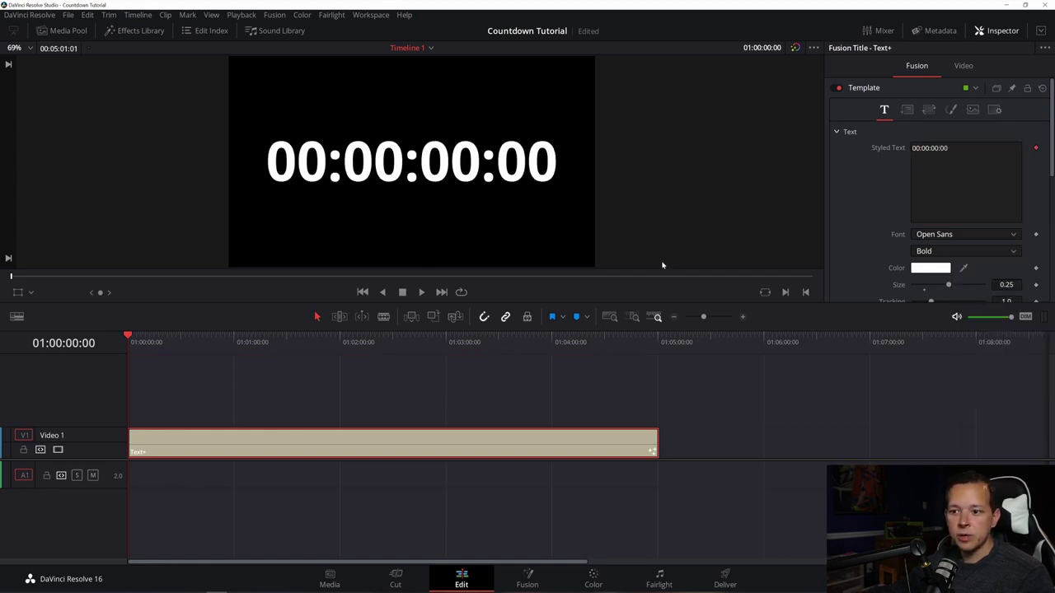
left_click_drag(149, 345, 129, 357)
- Set Write On Start to 0.172 and End to 0.6 to hide the hours and frames
left_click(219, 353)
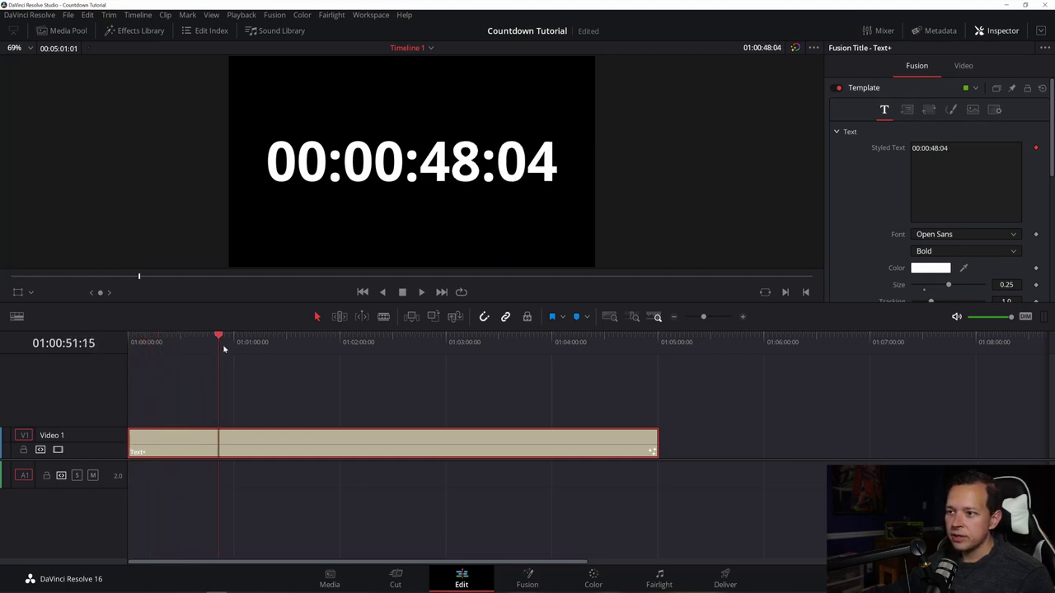
left_click(224, 349)
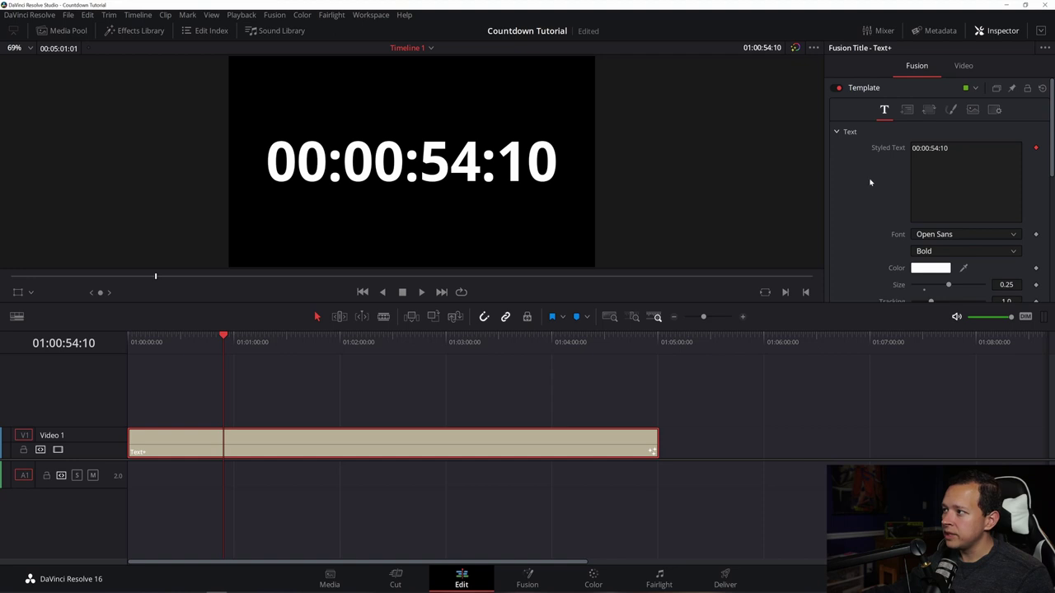
left_click_drag(1053, 110, 1053, 247)
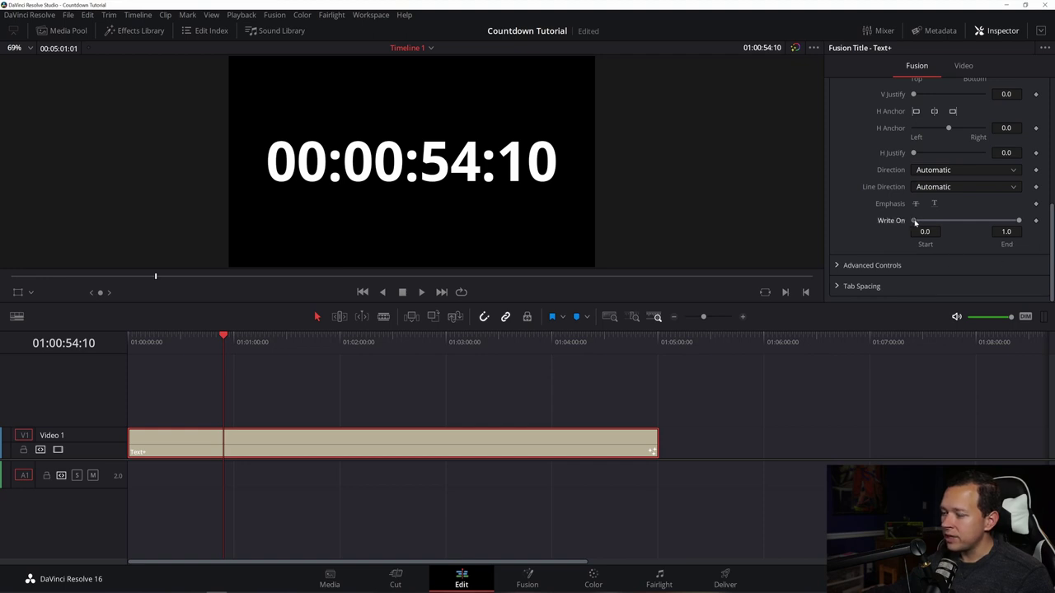
left_click_drag(914, 223, 931, 228)
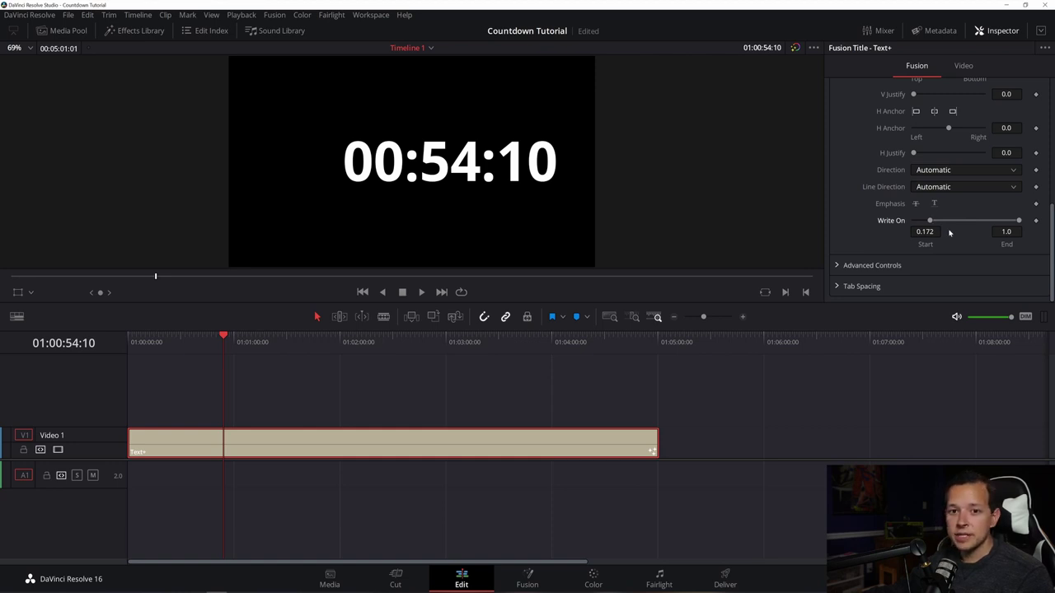
left_click_drag(1020, 221, 979, 221)
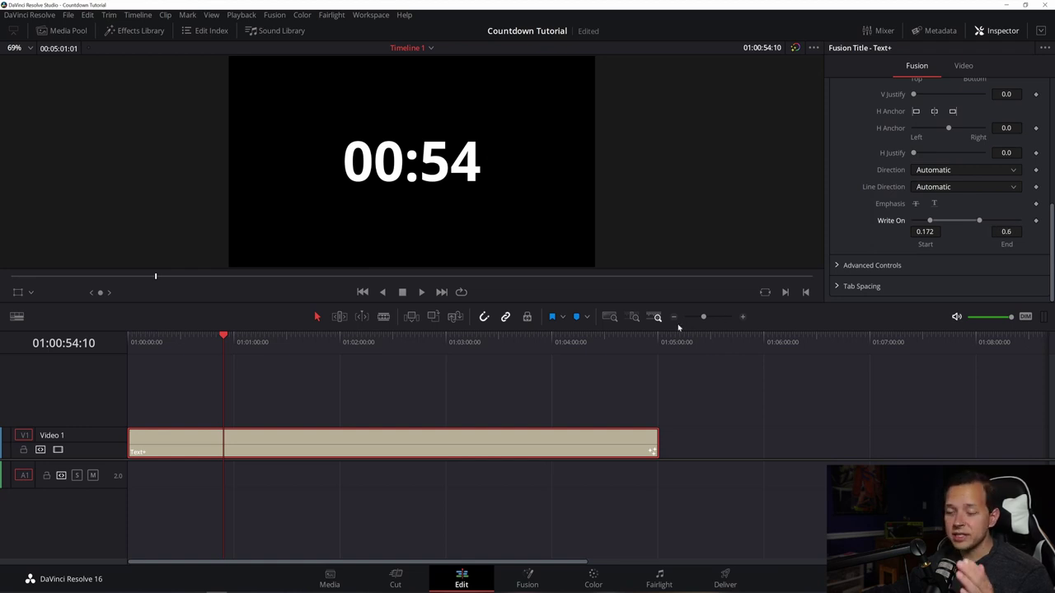
left_click(315, 346)
- Return the playhead to the start of the countdown and review the title's Inspector settings
left_click_drag(315, 348, 420, 363)
key("Home")
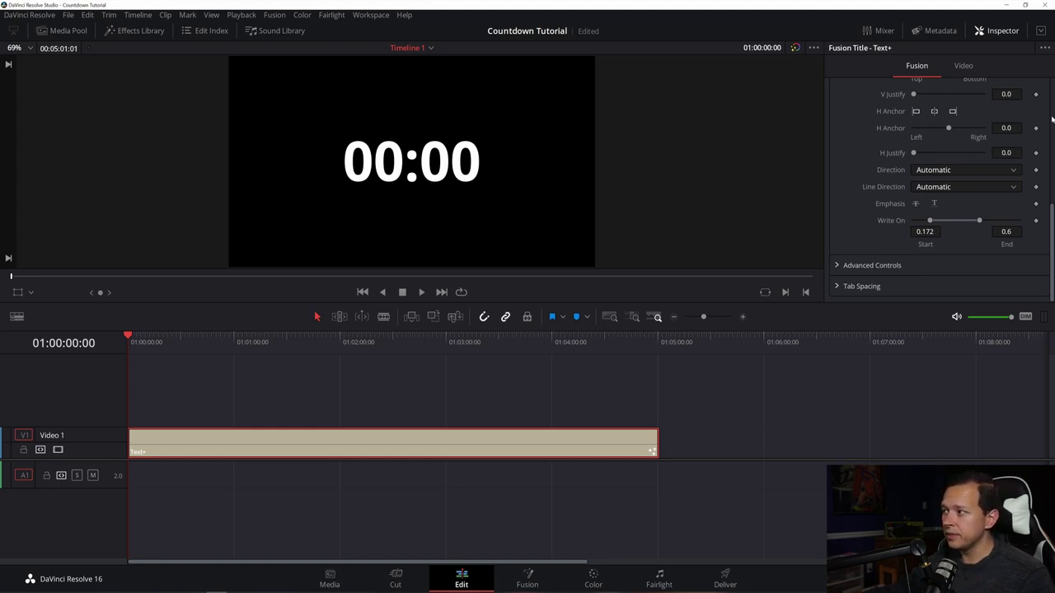
left_click(1051, 119)
scroll(970, 183, "up", 2)
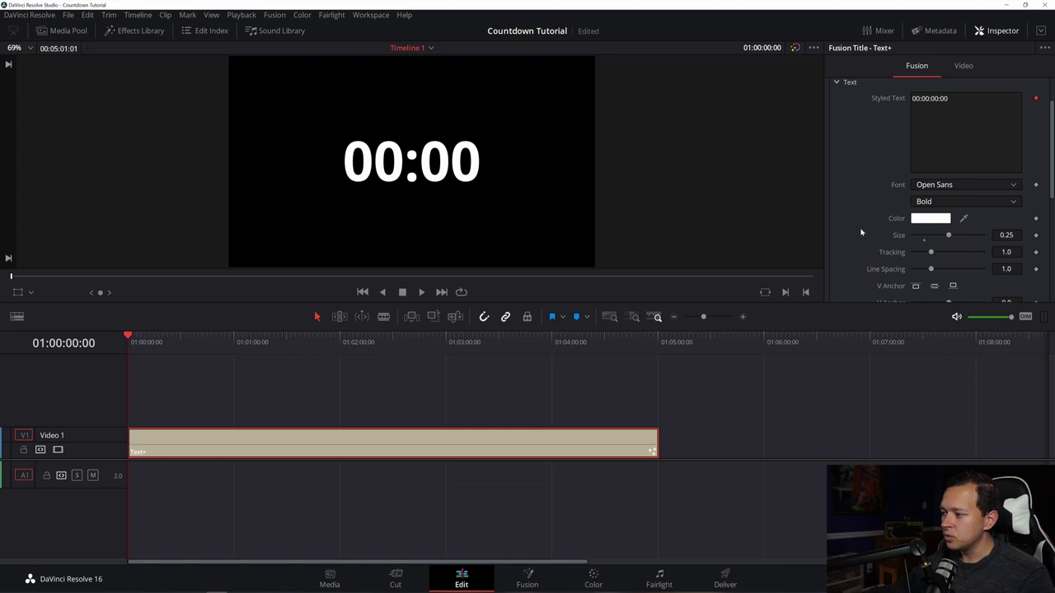
scroll(860, 232, "down", 3)
scroll(861, 232, "down", 4)
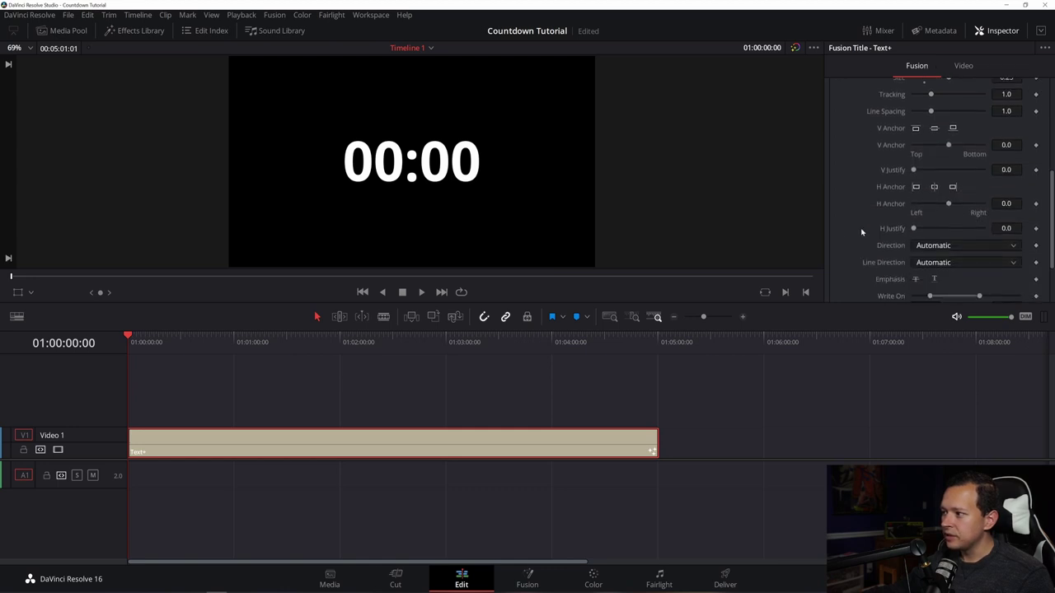
scroll(861, 233, "up", 7)
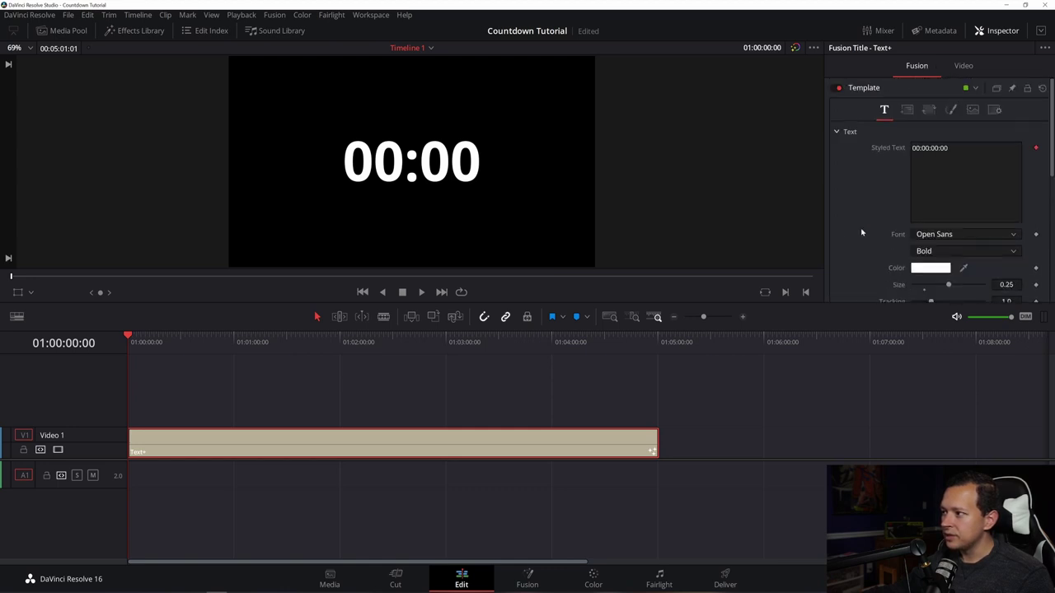
- Look over the title's Layout settings, then bring up its Transform settings
left_click(907, 110)
scroll(869, 180, "down", 5)
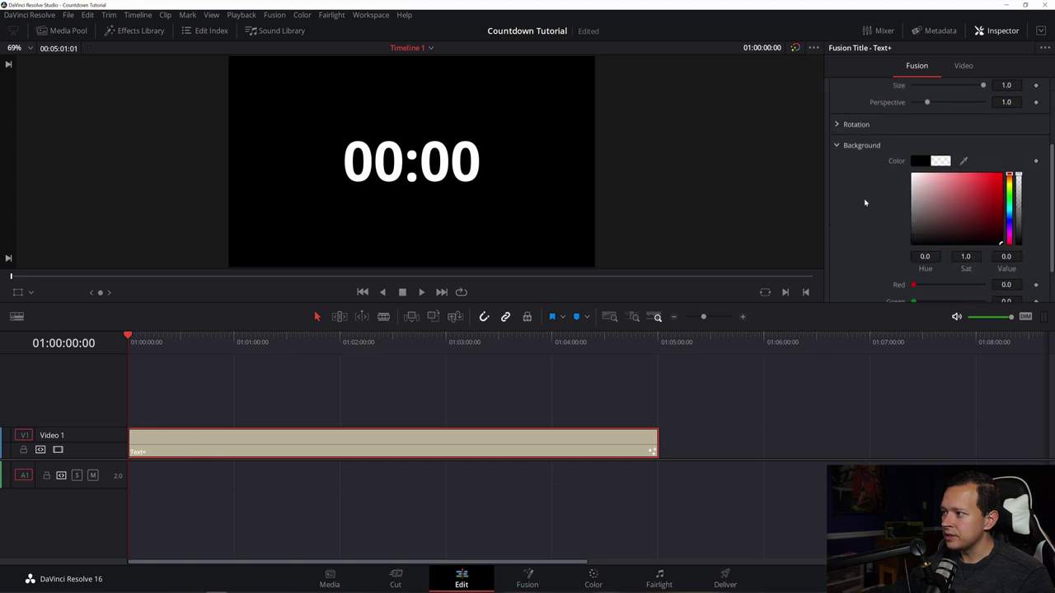
scroll(880, 167, "down", 1)
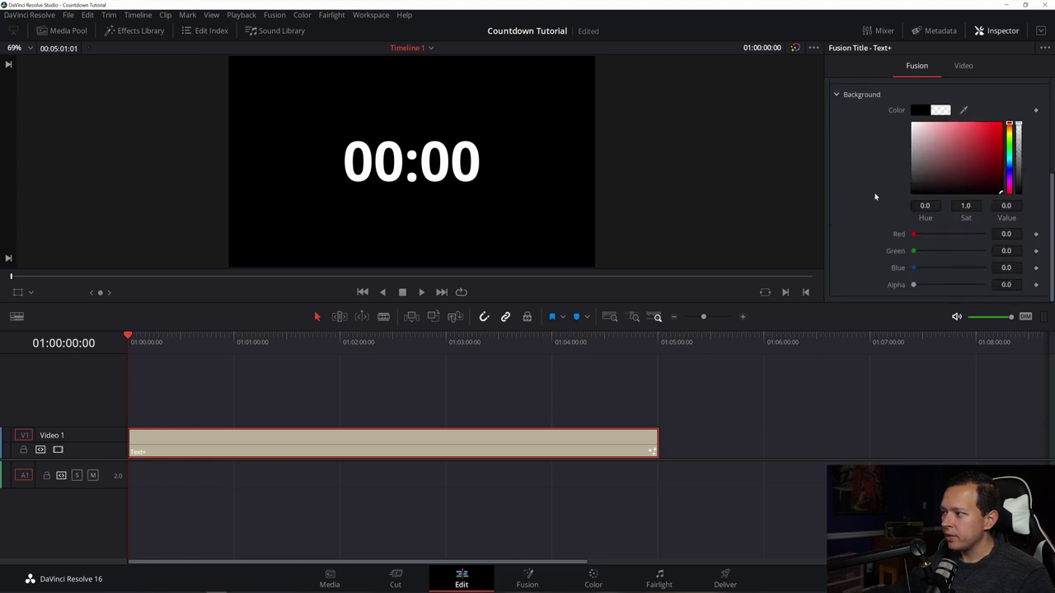
scroll(875, 196, "up", 5)
left_click(929, 110)
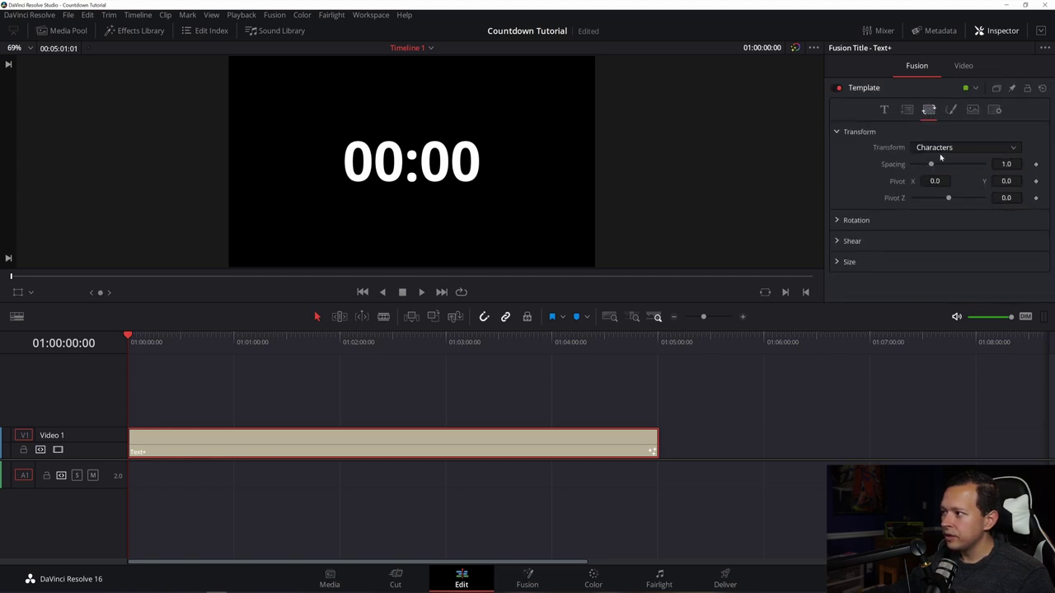
left_click_drag(935, 165, 936, 169)
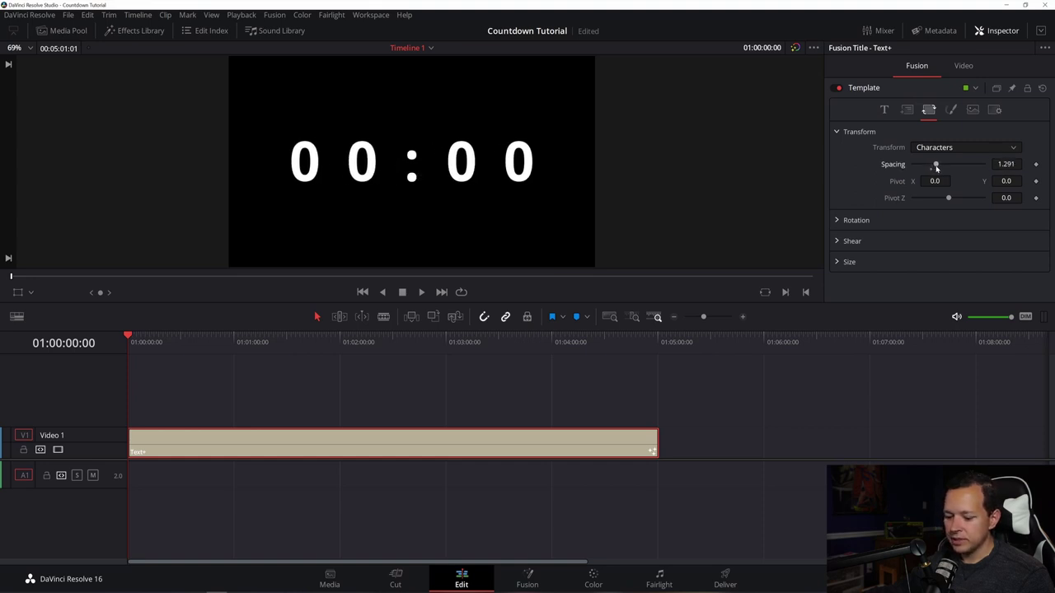
double_click(936, 166)
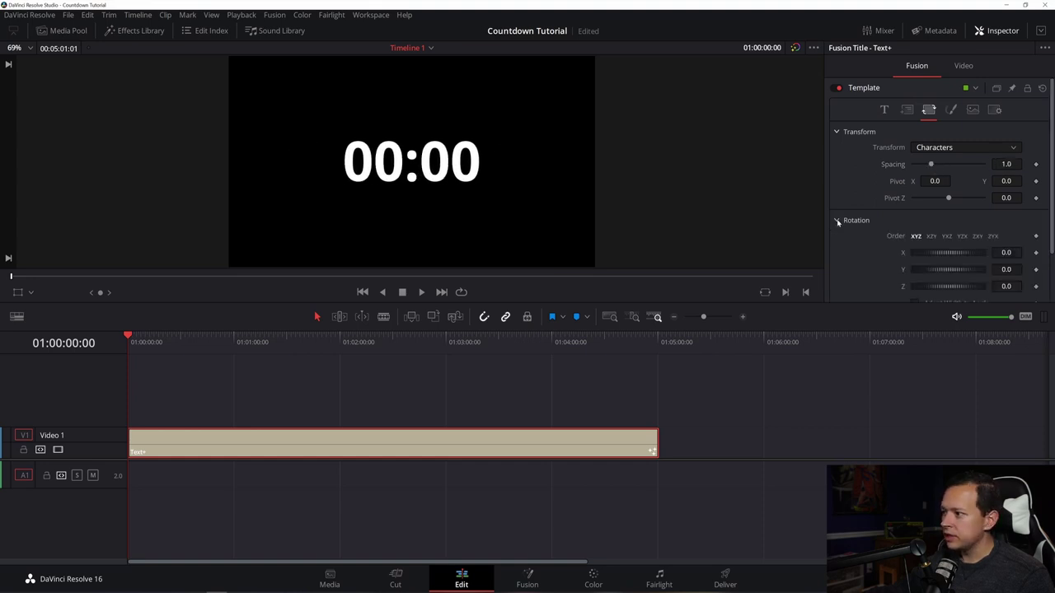
left_click(950, 109)
scroll(862, 217, "down", 3)
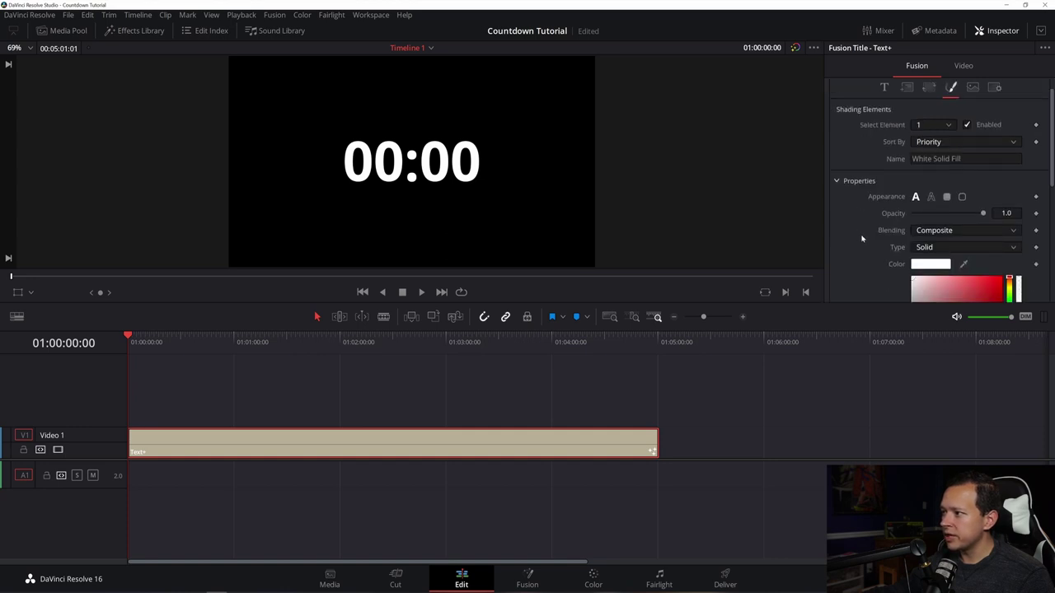
left_click(931, 153)
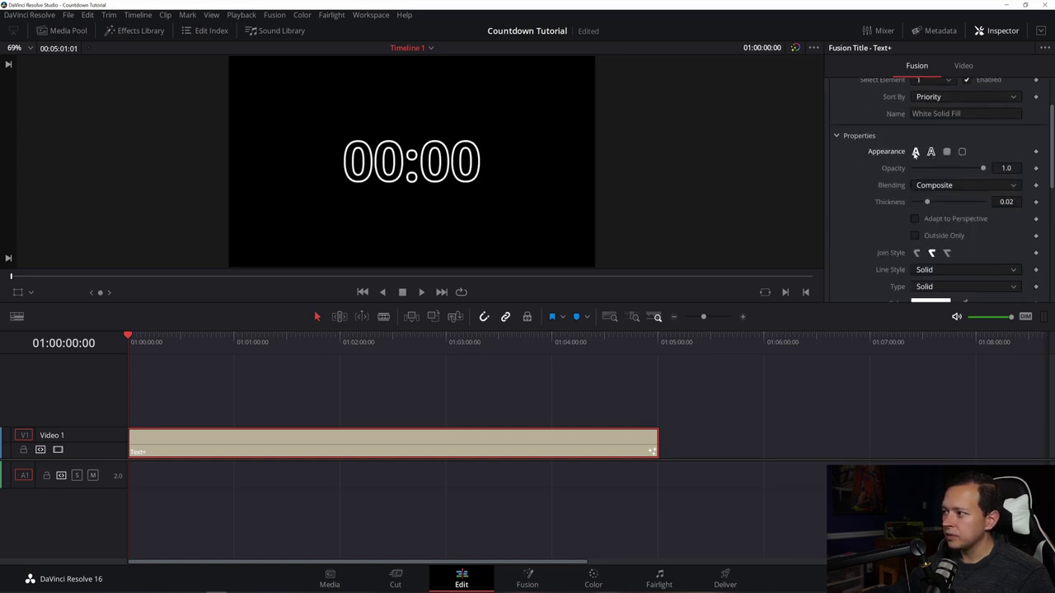
left_click(915, 153)
scroll(1051, 148, "up", 5)
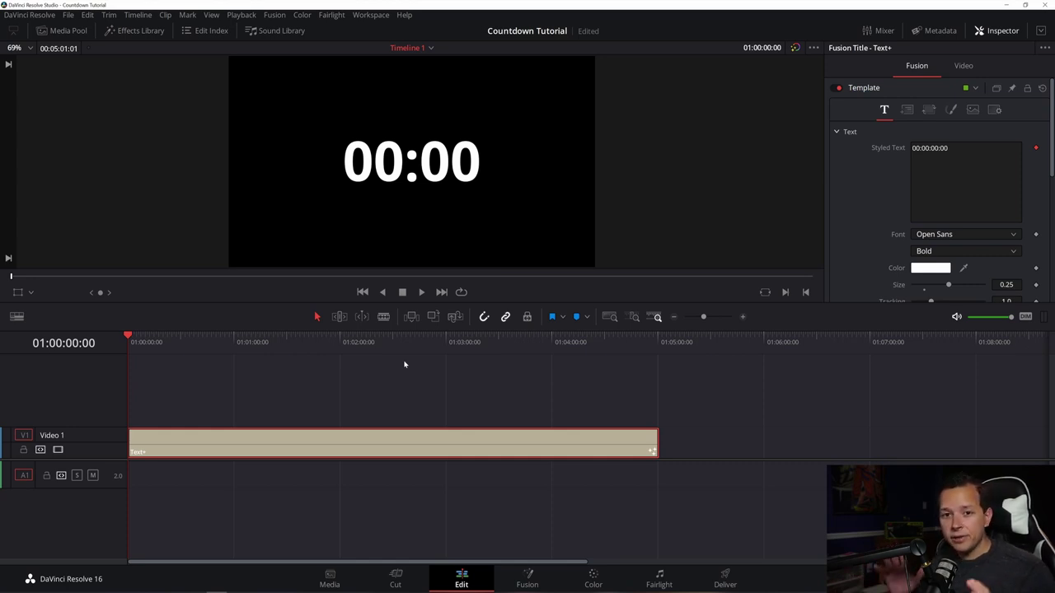
- Preview the countdown playback and return the playhead to the timeline start
key("space")
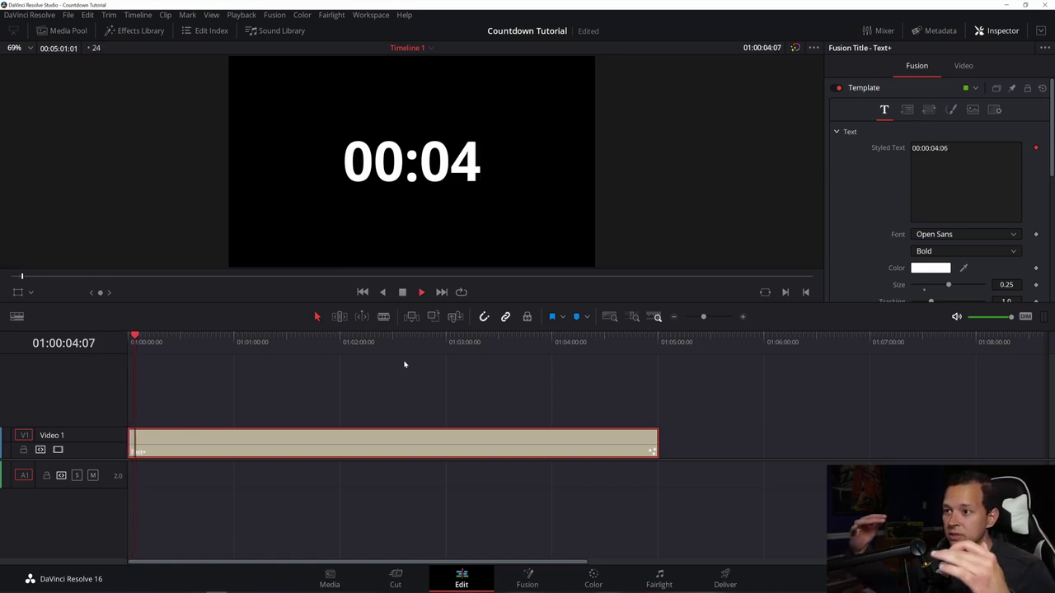
key("space")
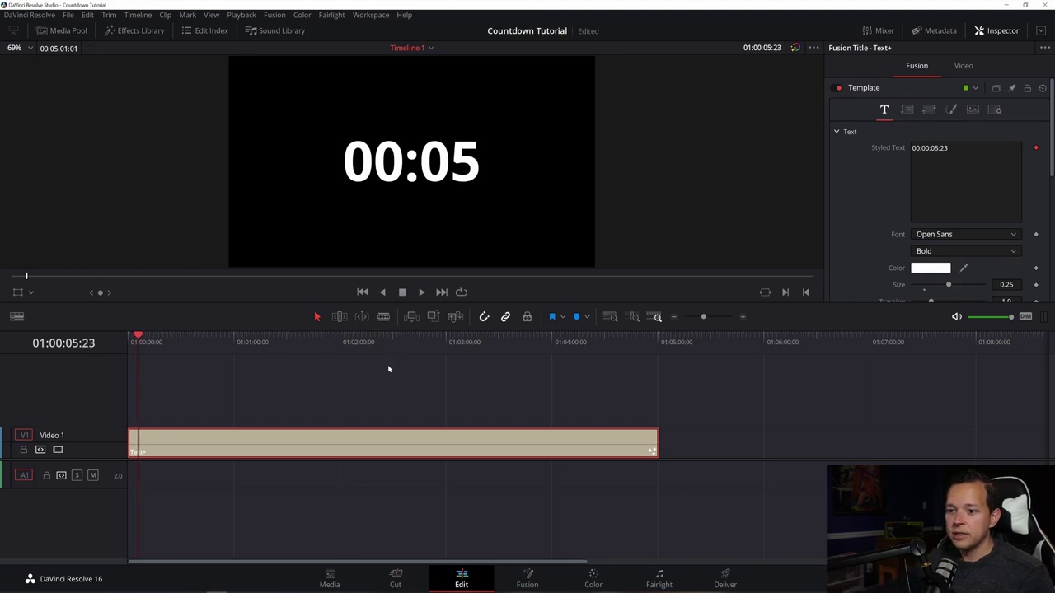
left_click_drag(143, 342, 117, 349)
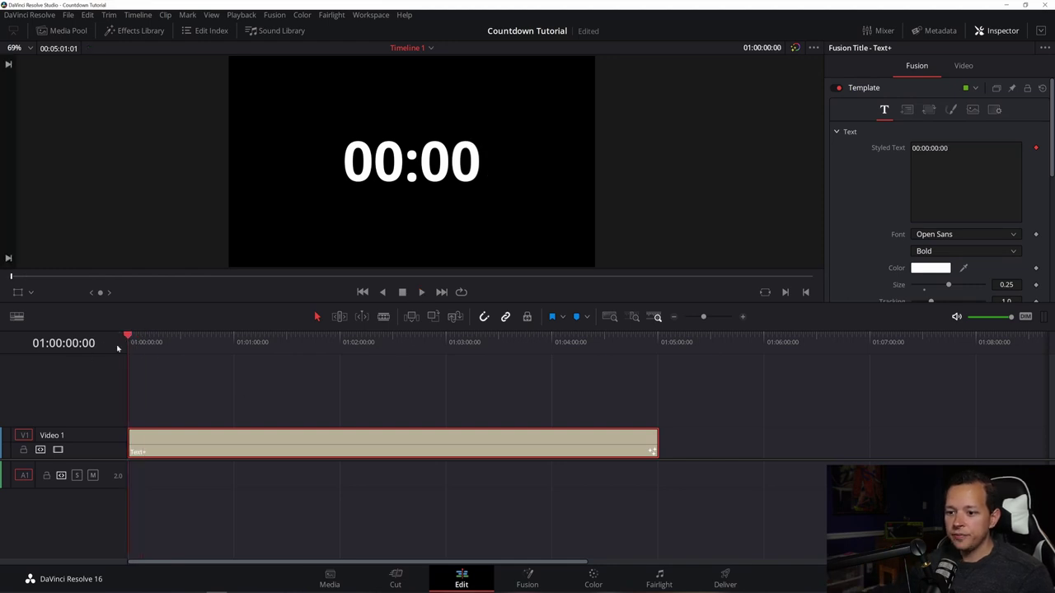
- Make a compound clip named 'Countdown Reversed' from the text clip
right_click(323, 444)
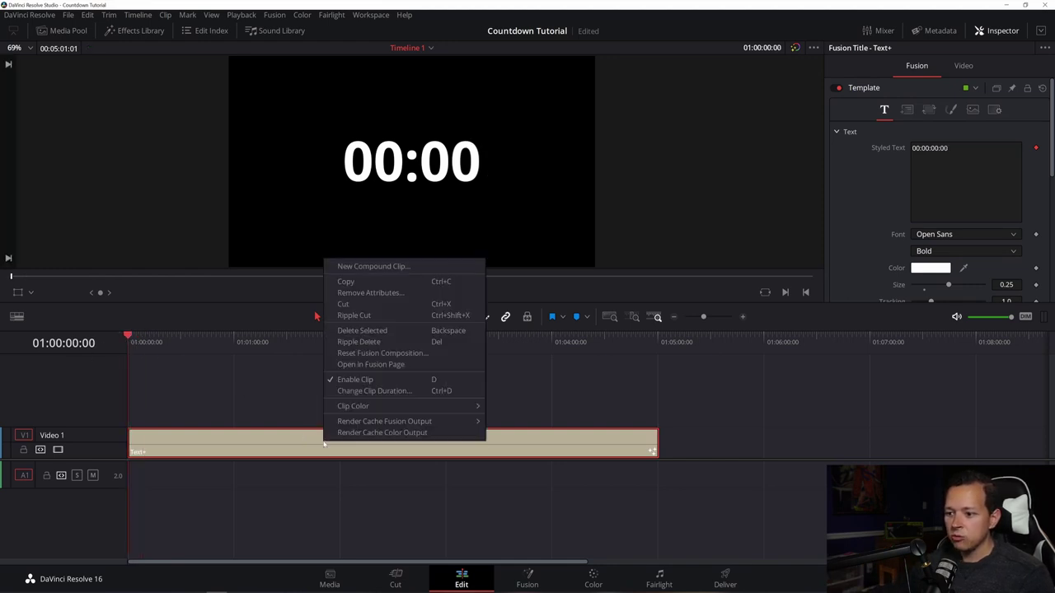
left_click(374, 266)
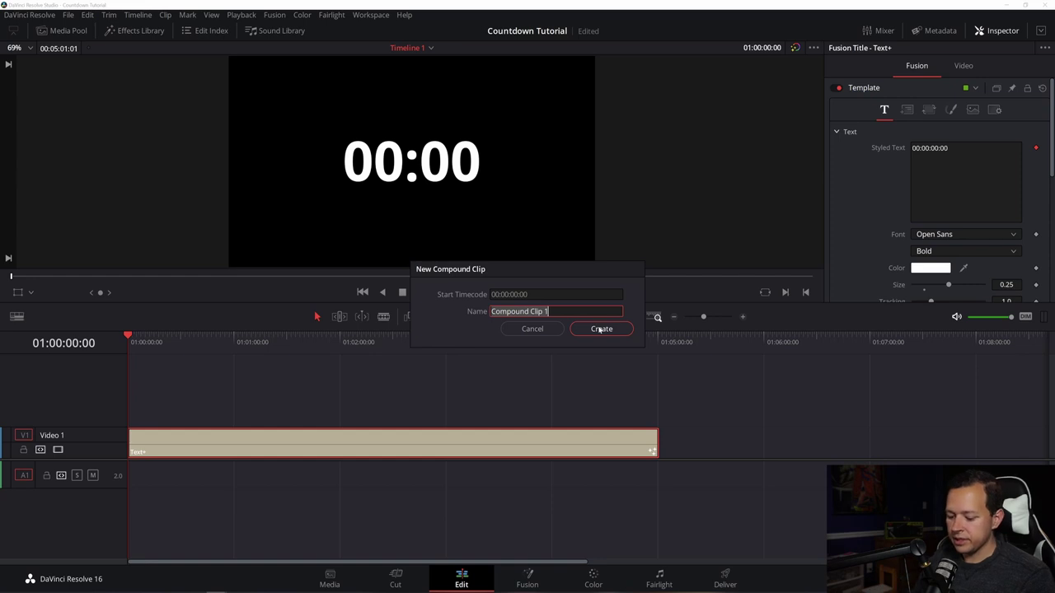
key("BackSpace")
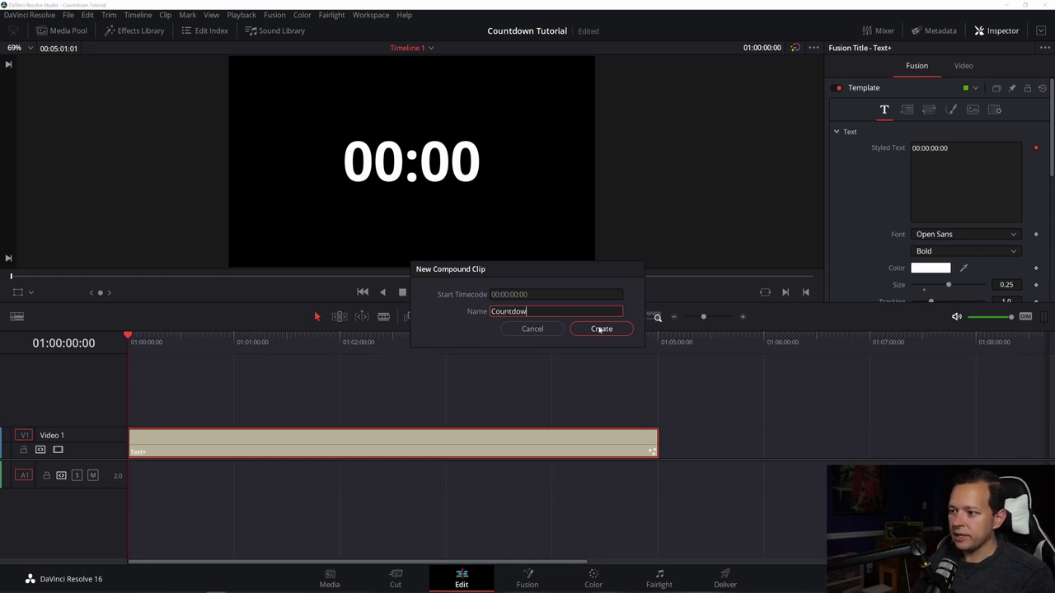
left_click(600, 329)
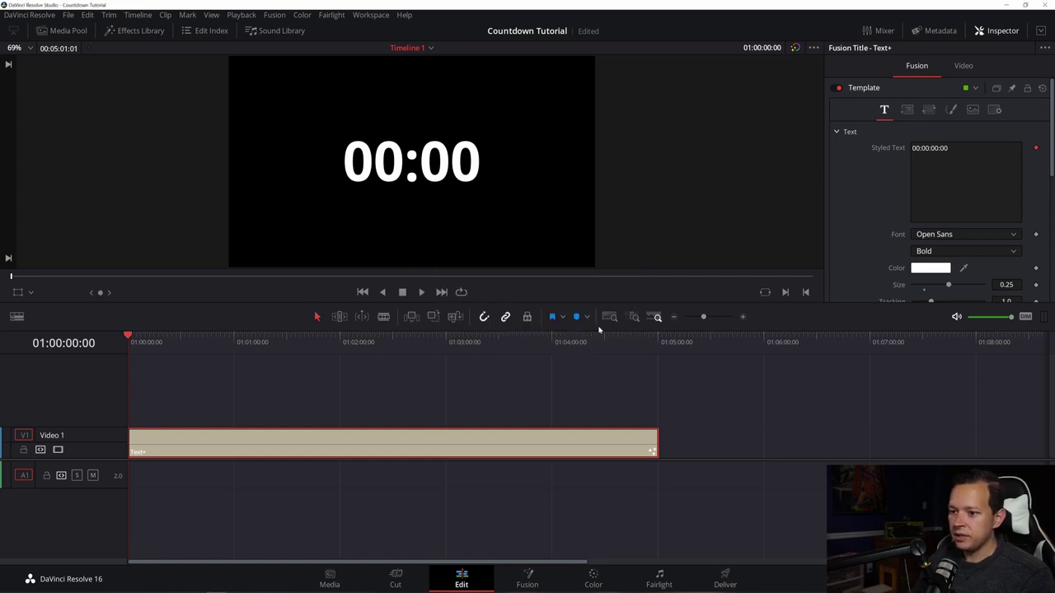
left_click(247, 435)
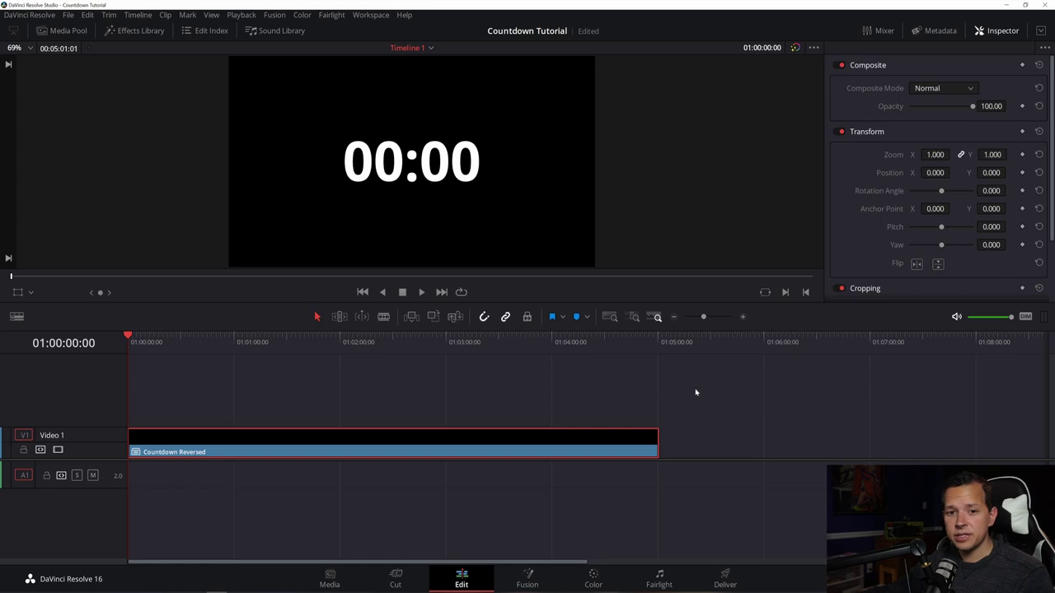
- Reverse the Countdown Reversed clip's speed and trim its head so it starts at 05:00
right_click(305, 444)
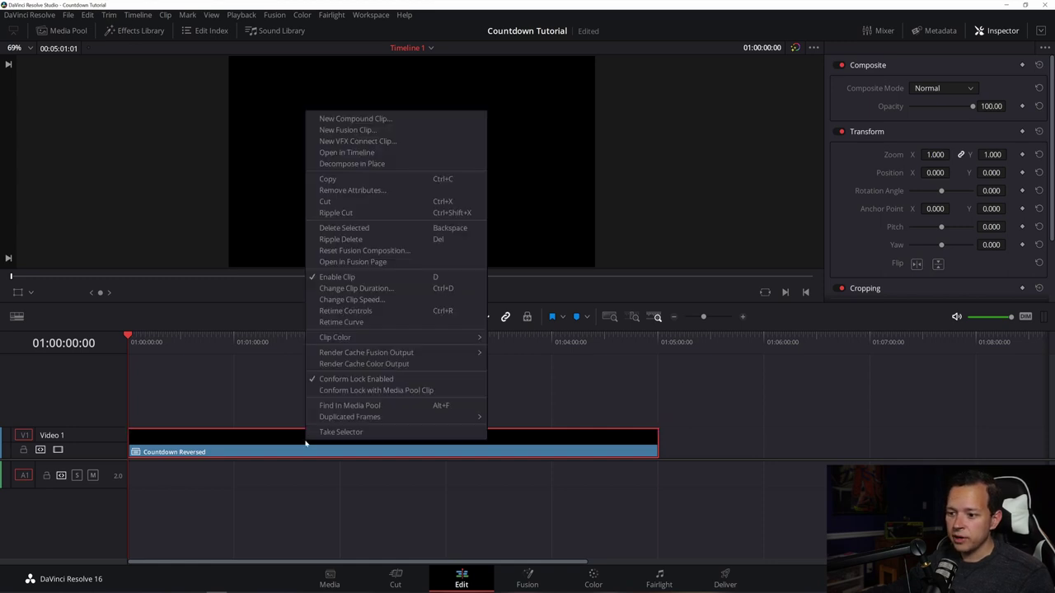
left_click(386, 301)
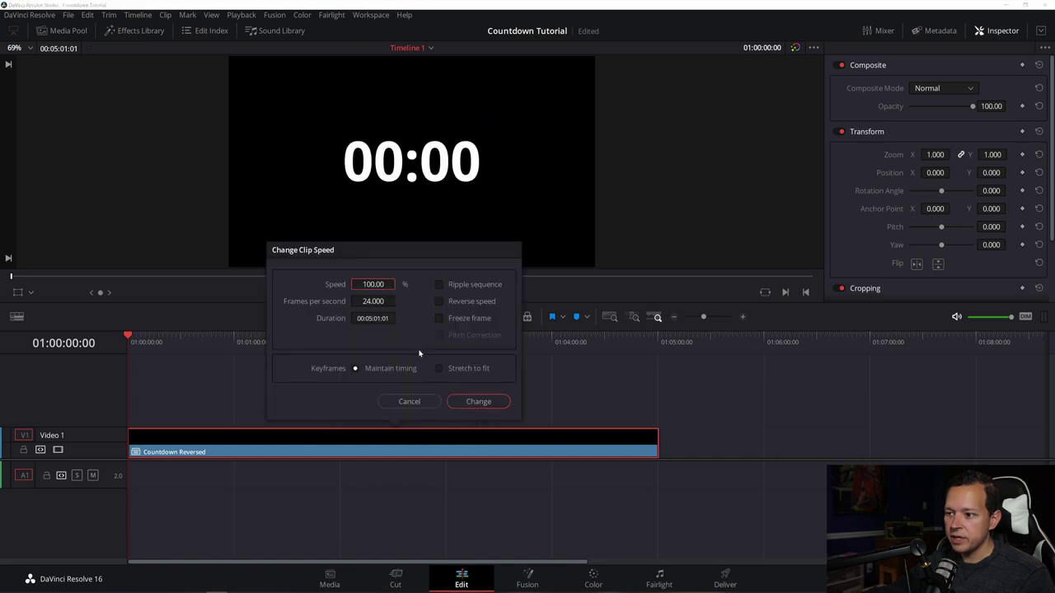
left_click(459, 303)
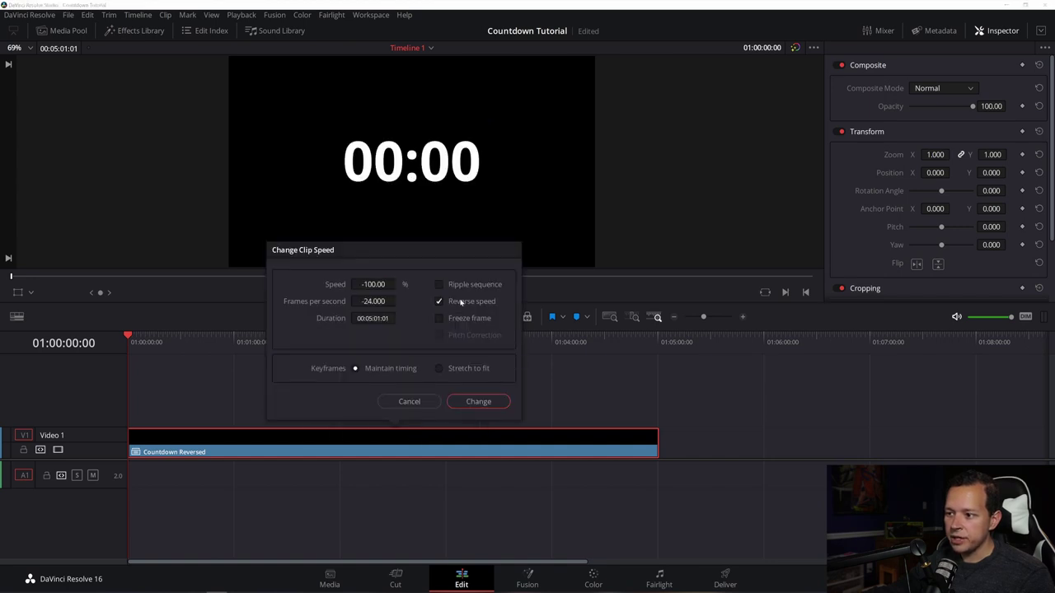
left_click(478, 403)
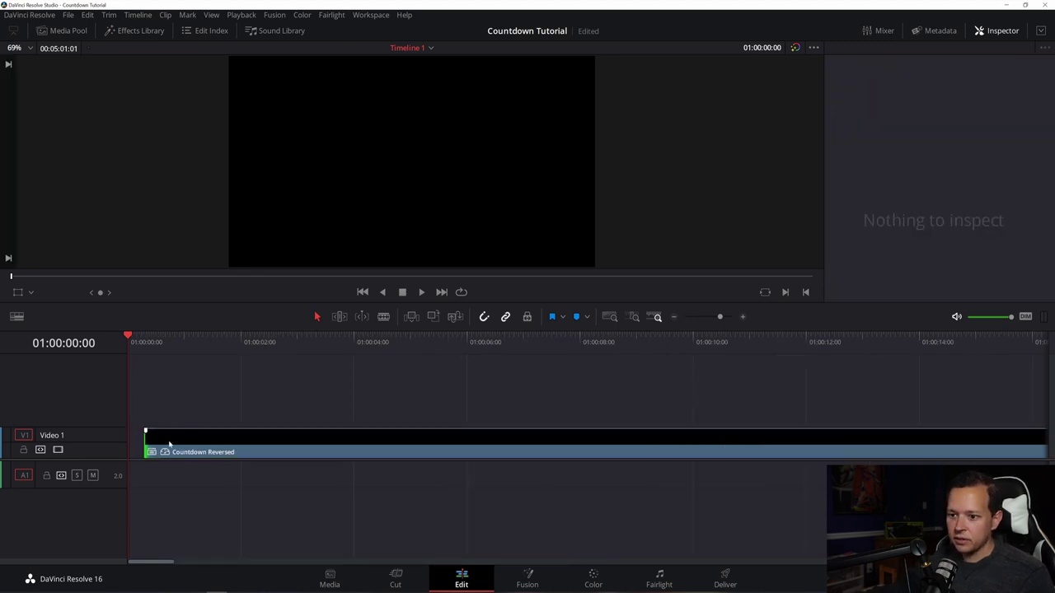
left_click_drag(152, 449, 136, 449)
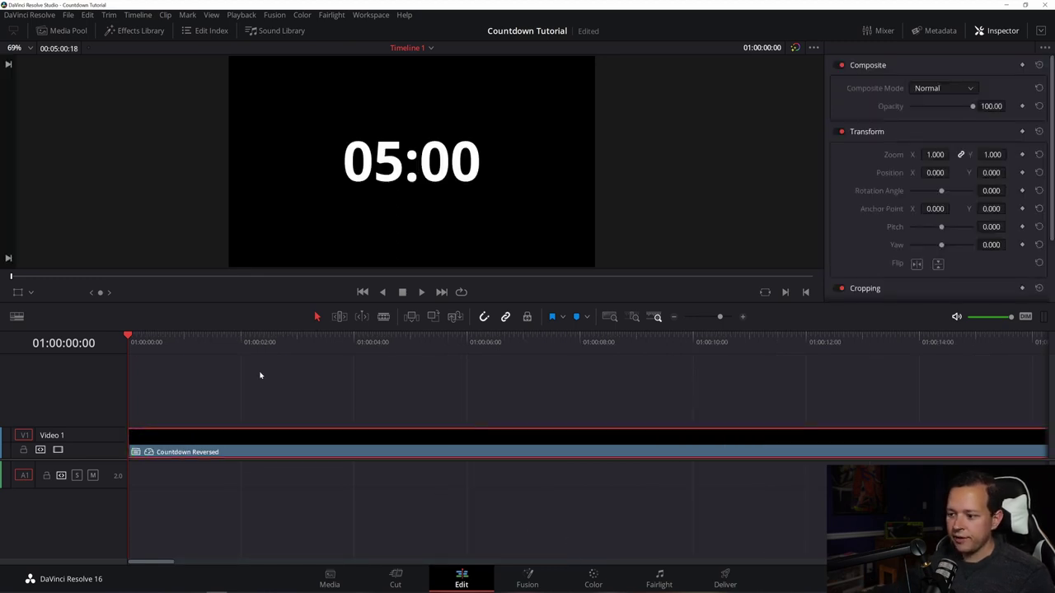
key("End")
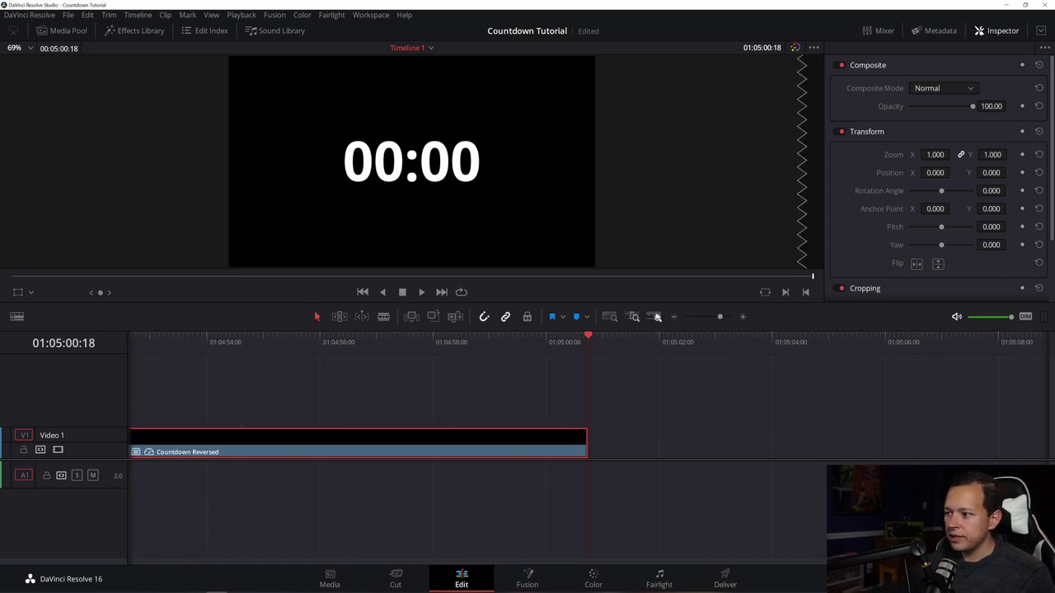
left_click(673, 317)
left_click(672, 317)
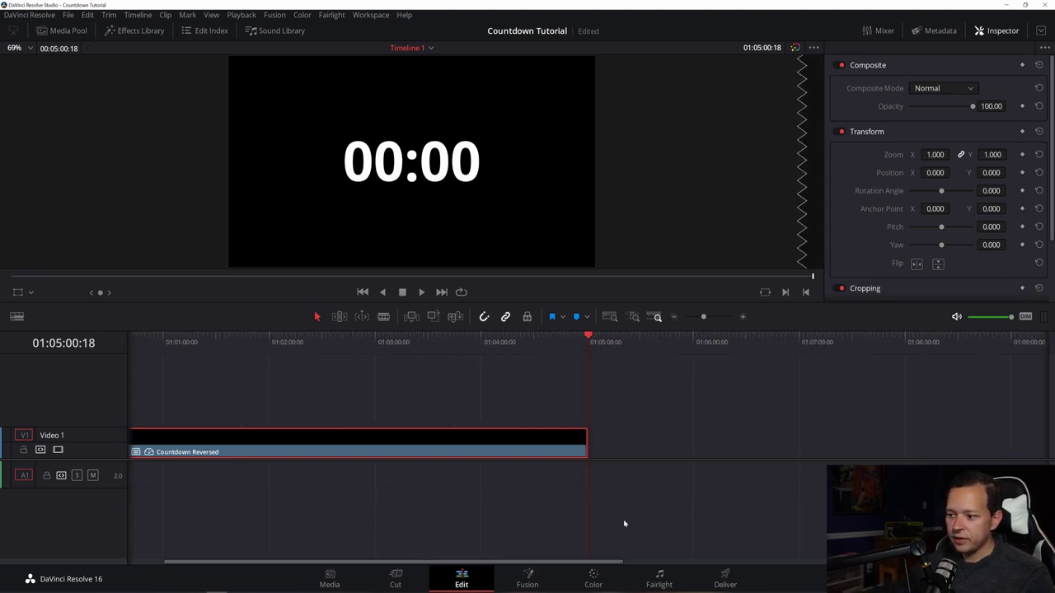
scroll(313, 525, "left", 2)
key("Home")
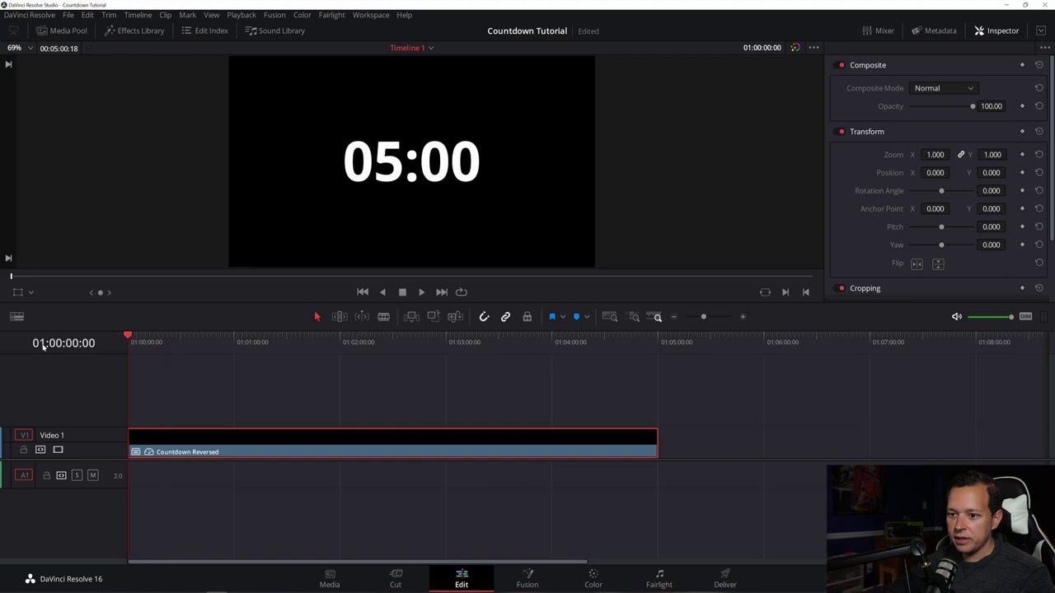
key("space")
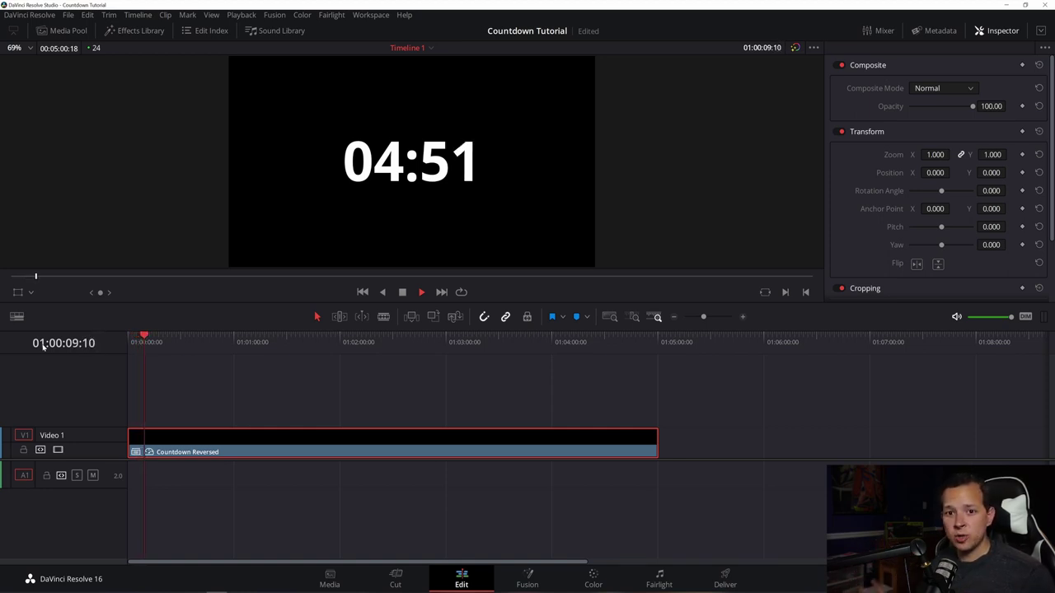
key("space")
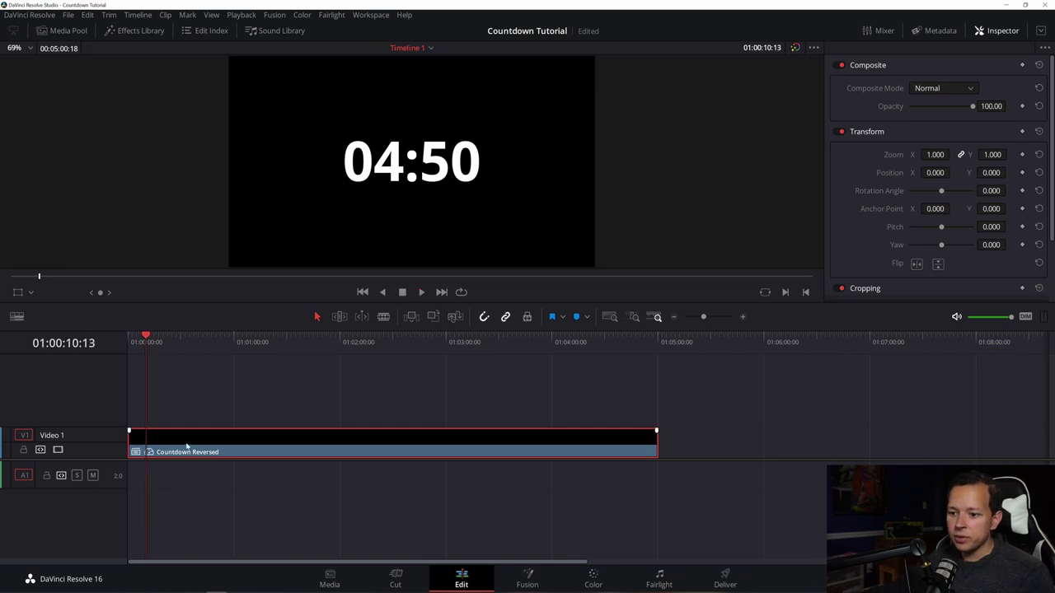
- Move the countdown to Video 2 and place the church photo on Video 1, lengthened underneath
mouse_move(185, 437)
left_mouse_down()
mouse_move(189, 419)
mouse_move(188, 428)
left_mouse_up()
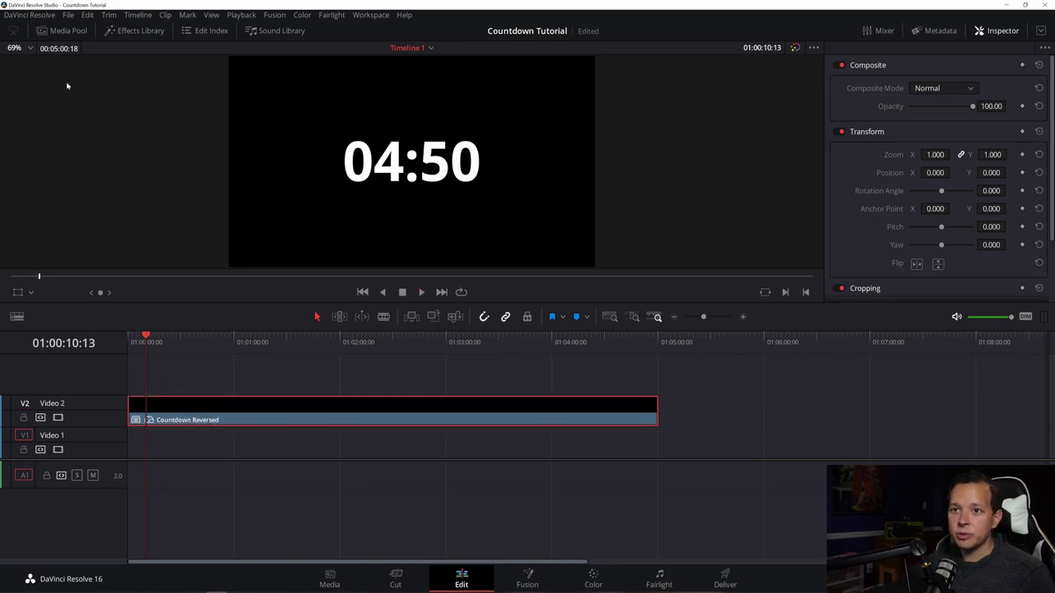
left_click(62, 30)
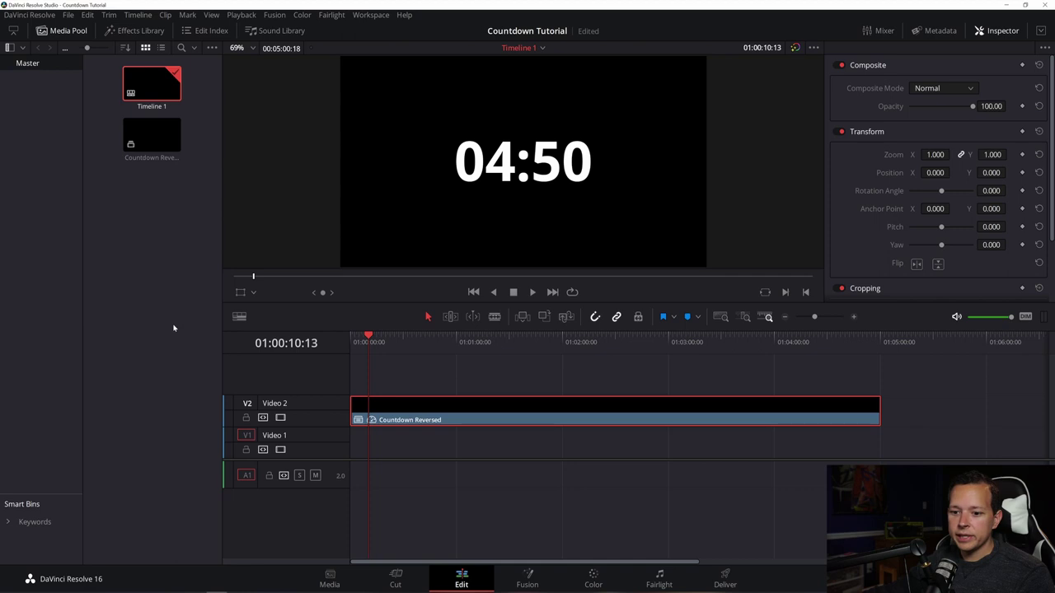
left_click_drag(151, 186, 956, 437)
key("ctrl+equal")
- Play the countdown from around 01:00:14 to preview it over the photo
left_click(454, 341)
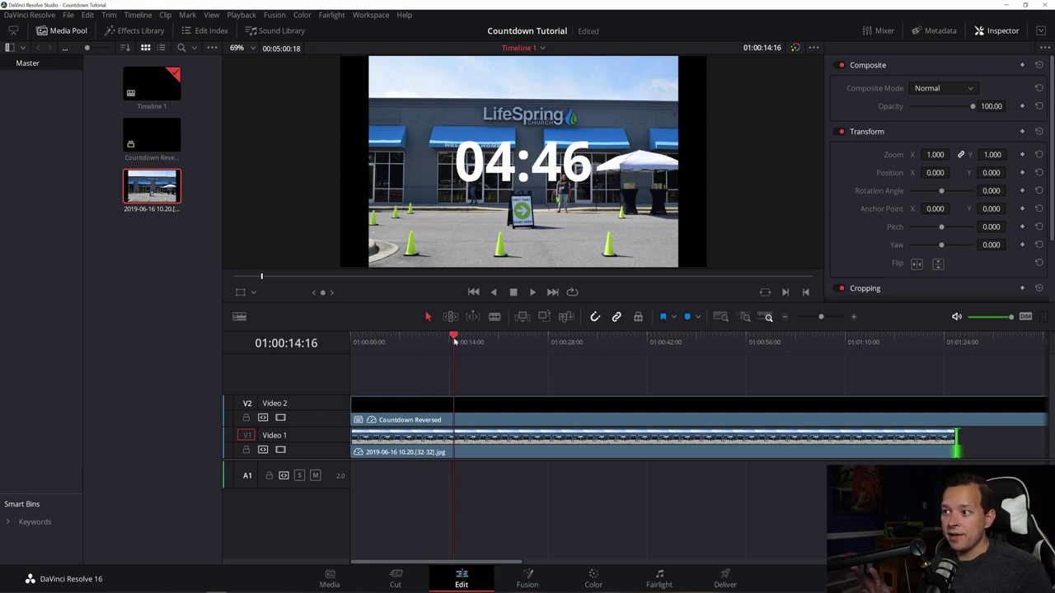
key("space")
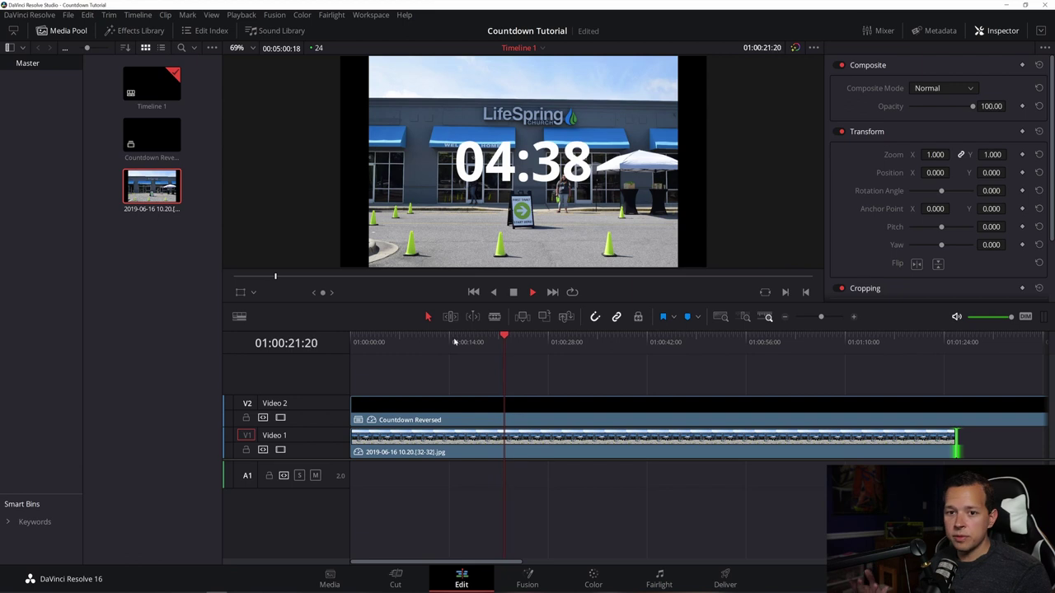
key("space")
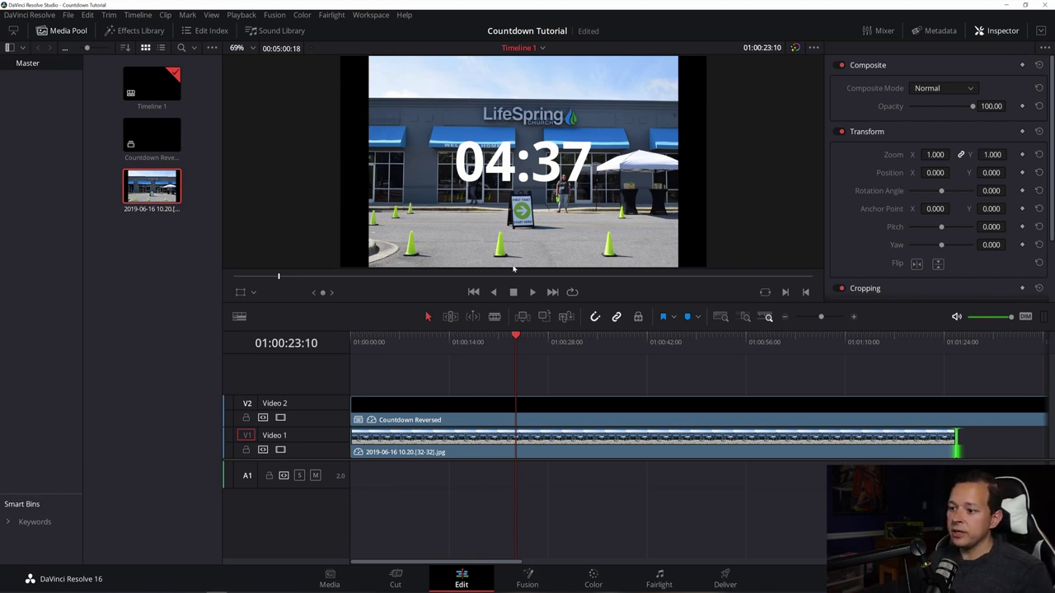
- Set the Video 2 countdown to Zoom 0.490 and Position 635, -383
left_click(523, 420)
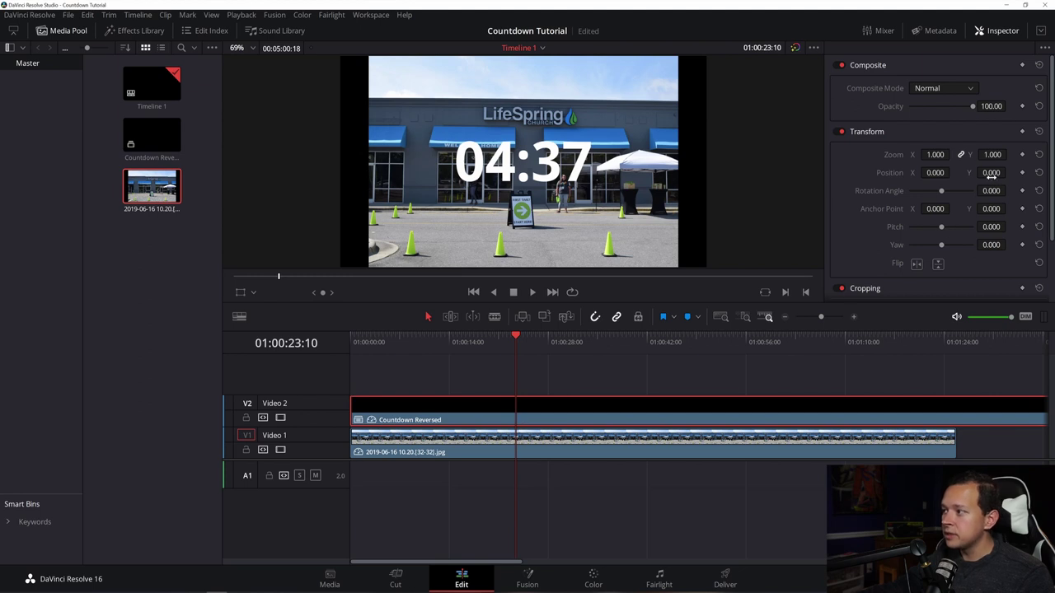
left_click_drag(992, 173, 994, 173)
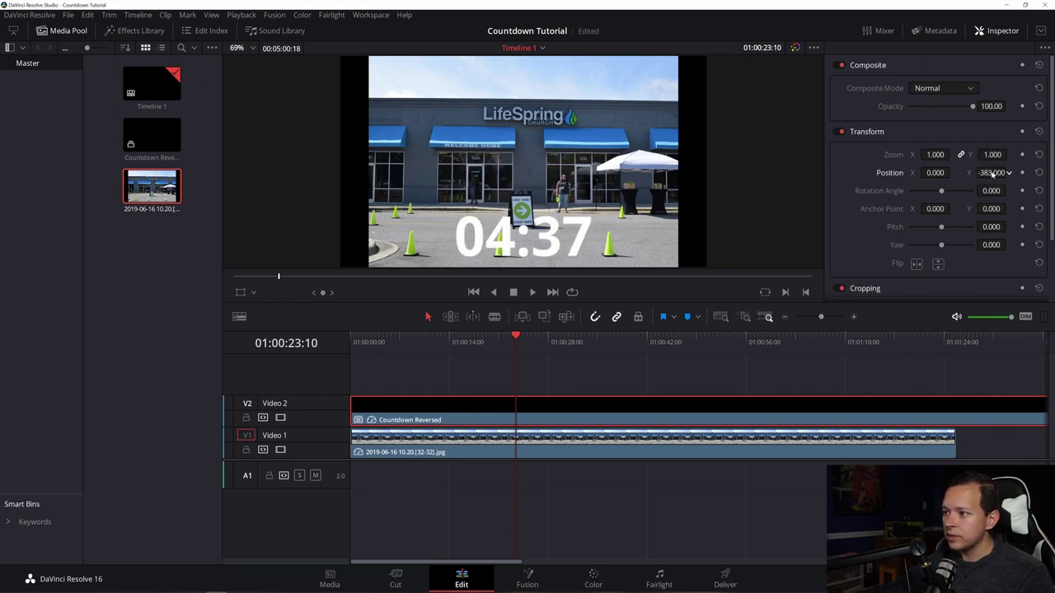
left_click_drag(917, 174, 969, 174)
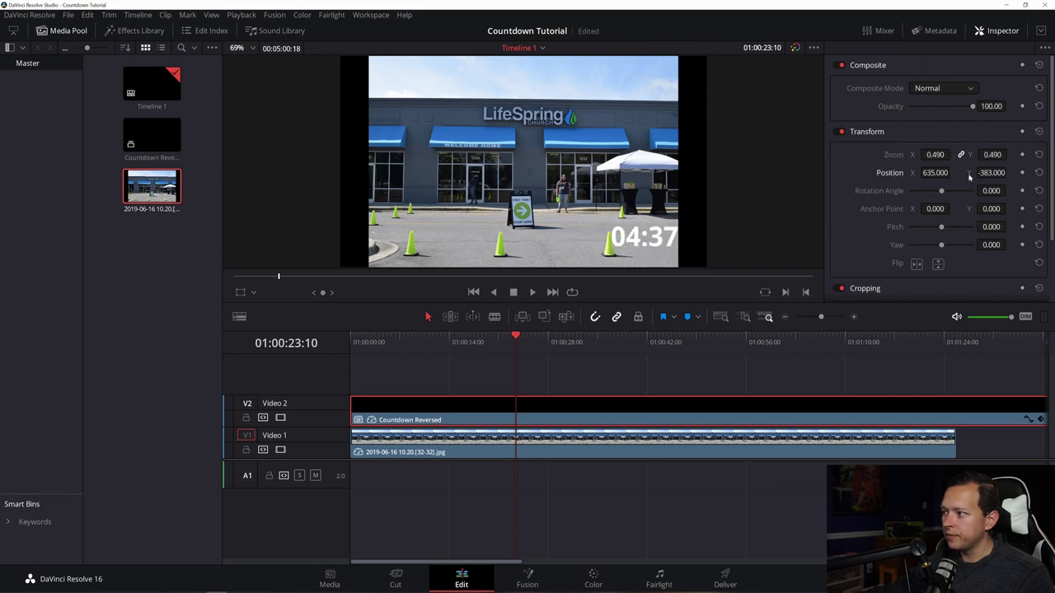